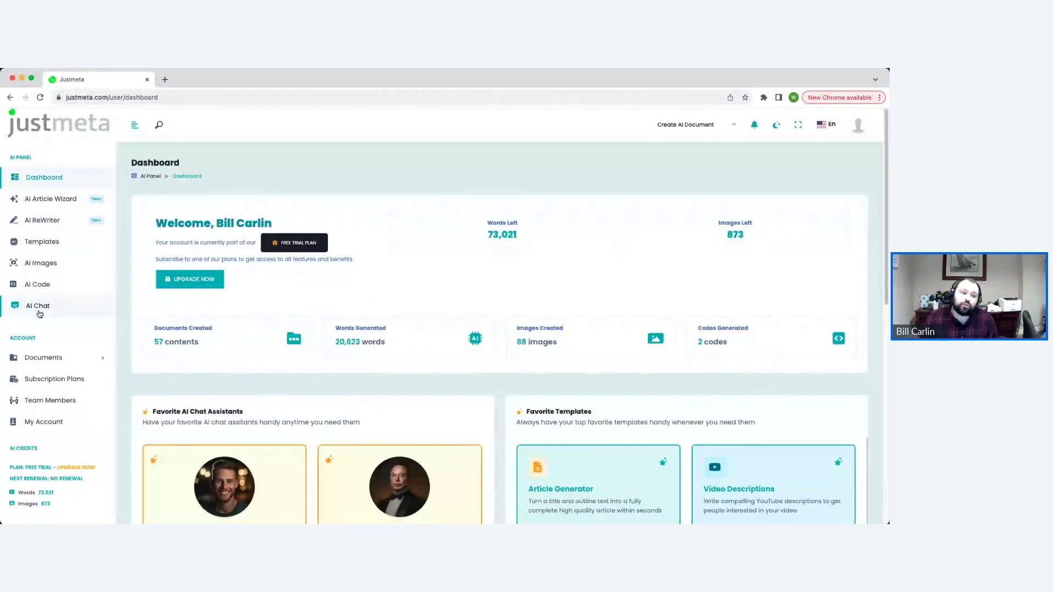
Open the Meta Description template from the Websites category of the AI templates
left_click(39, 240)
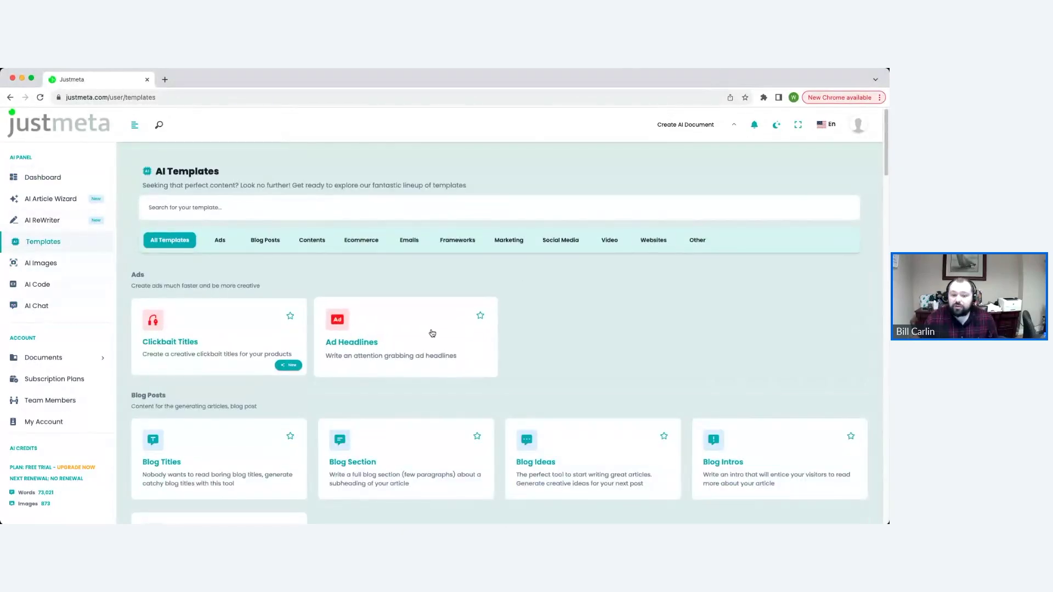
scroll(488, 383, "down", 15)
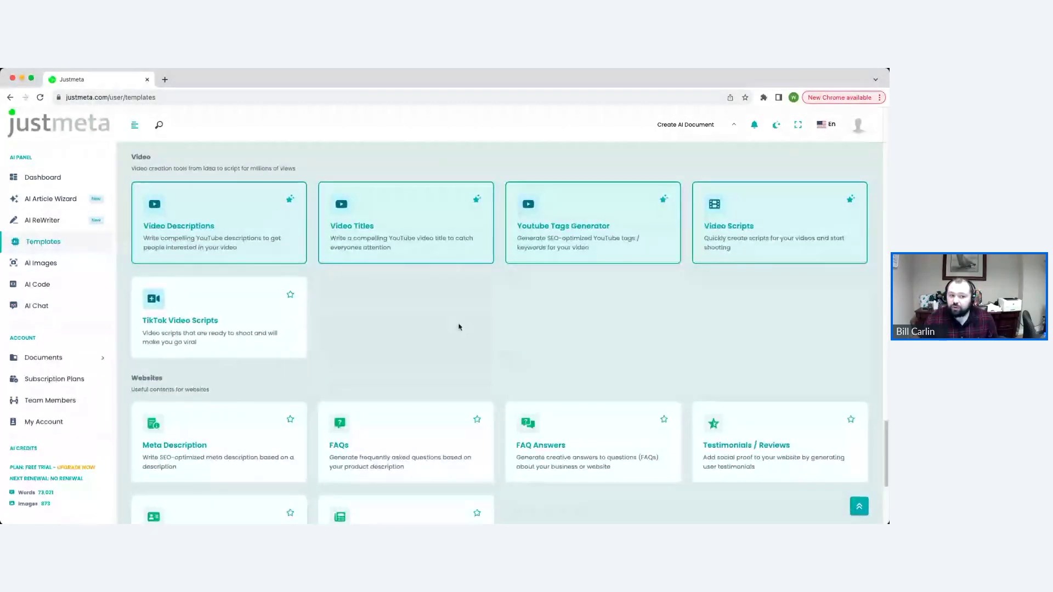
scroll(472, 373, "up", 4)
scroll(475, 370, "down", 6)
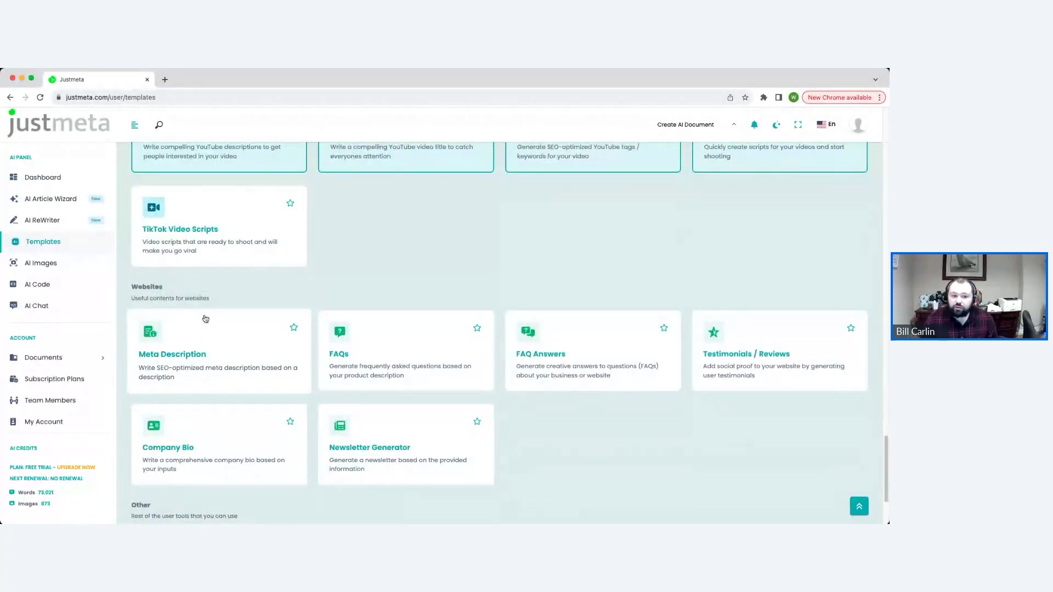
left_click(160, 358)
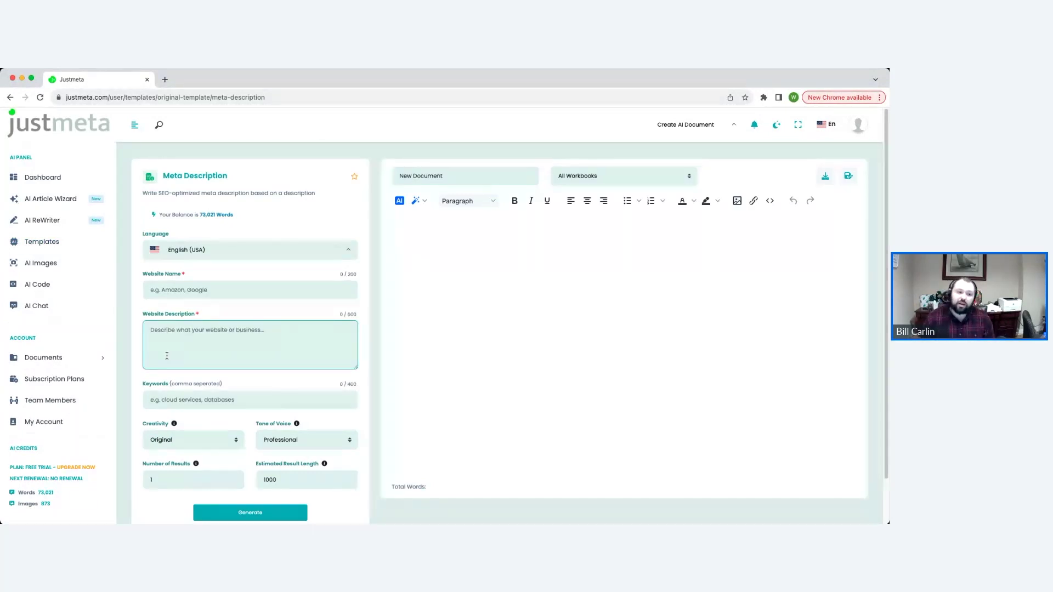
Enter "Northphillybarber.com" as the website name
left_click(216, 293)
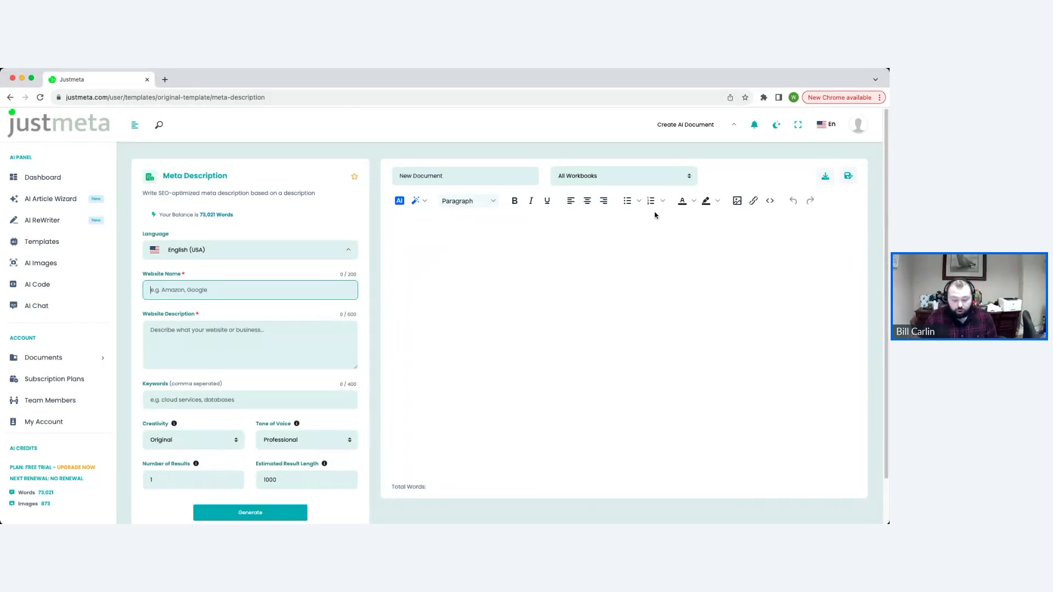
type("Northphillybo")
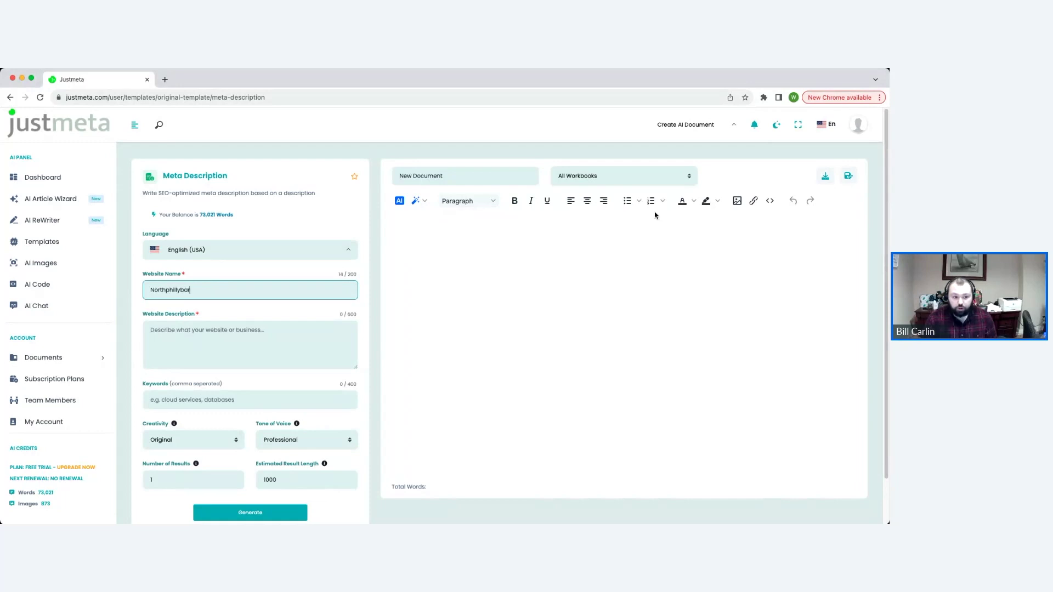
type("rber.com")
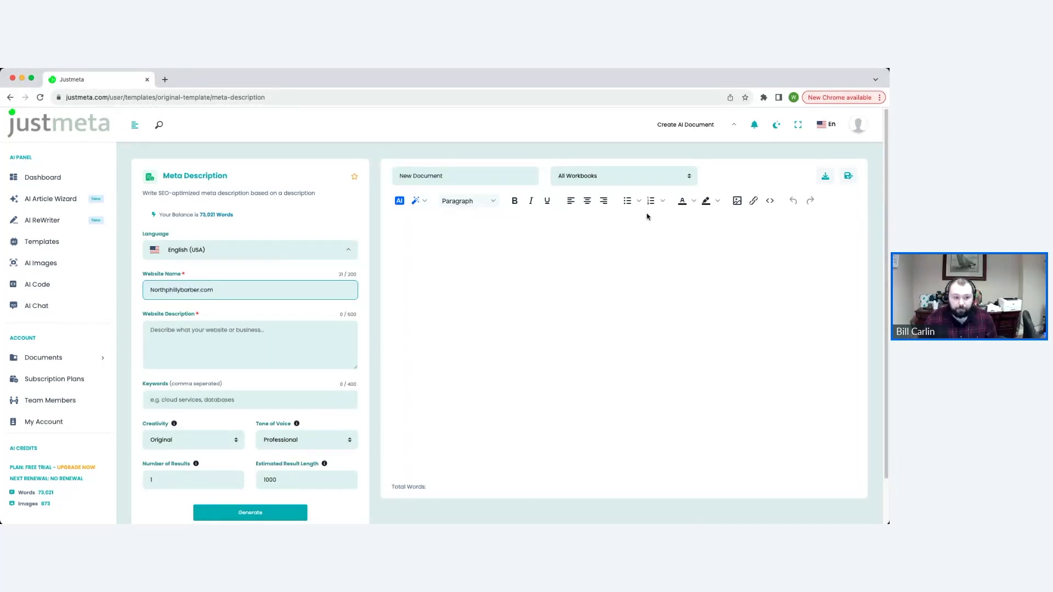
Enter the website description "Locally owned barbershop serving the north philadelphia community for over 50 years. Check our specials and schedule your appointment today!"
left_click(353, 334)
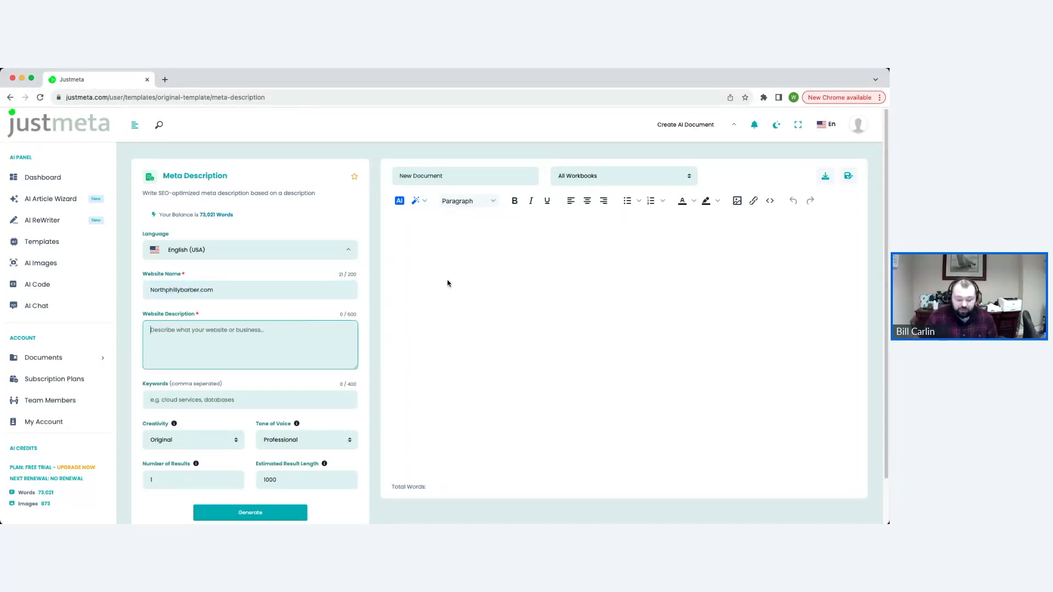
type("Locally owned bar")
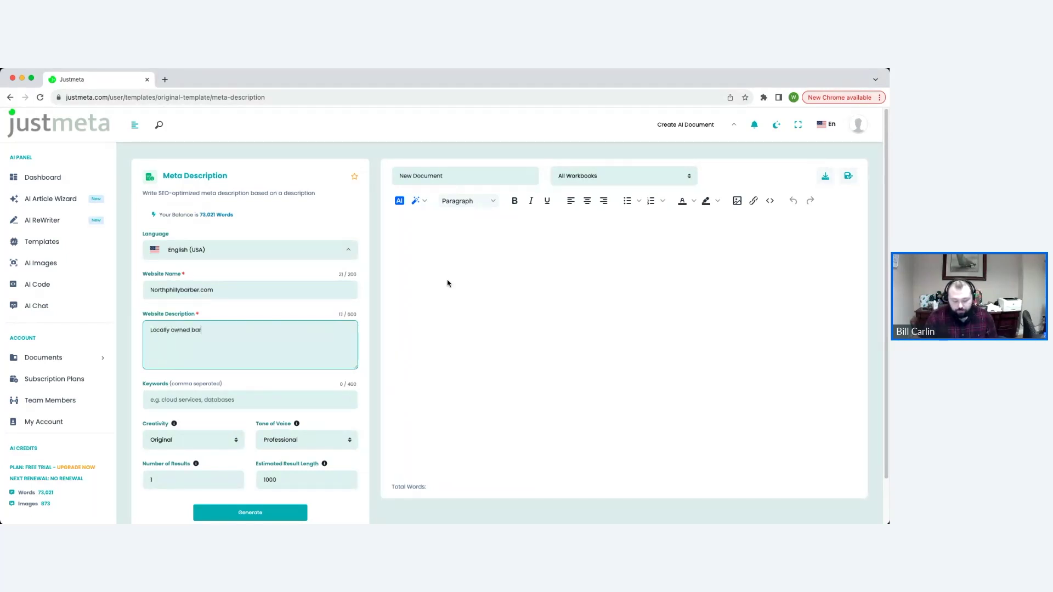
type("bershop serving the norht")
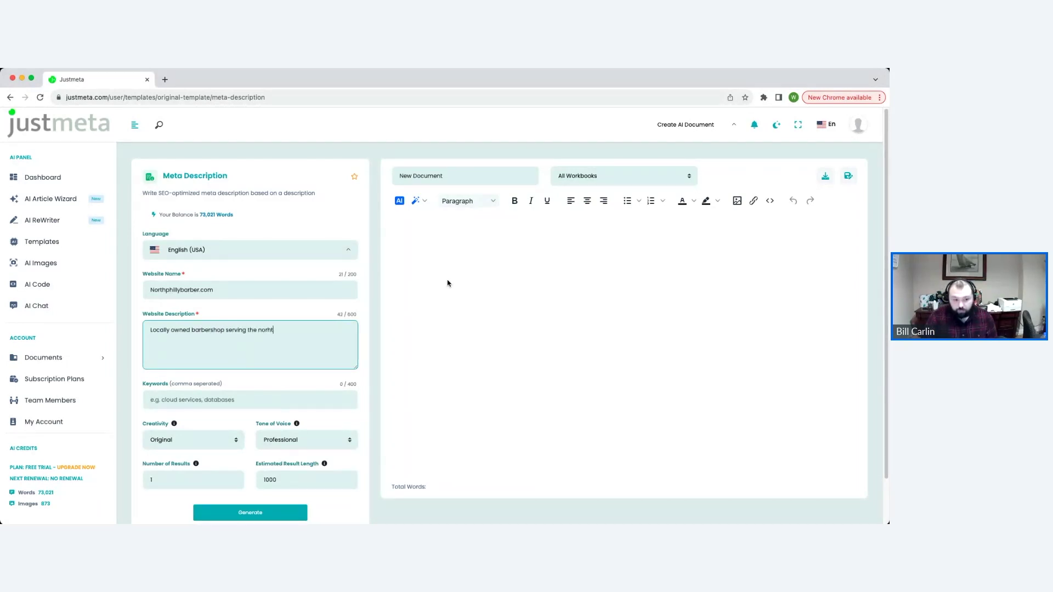
key("BackSpace")
key("BackSpace")
type("th philad")
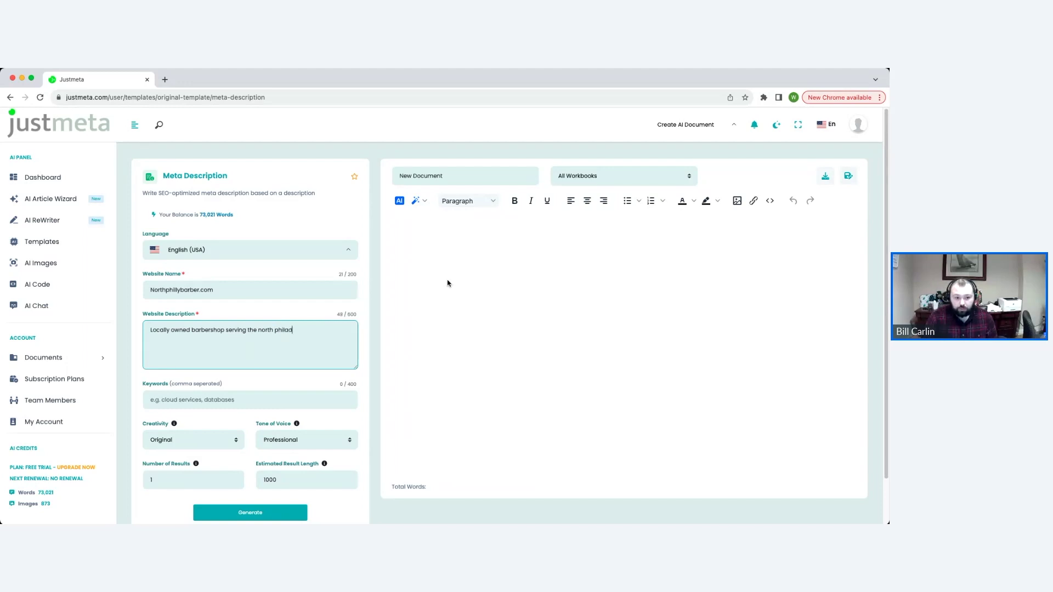
type("elphia co")
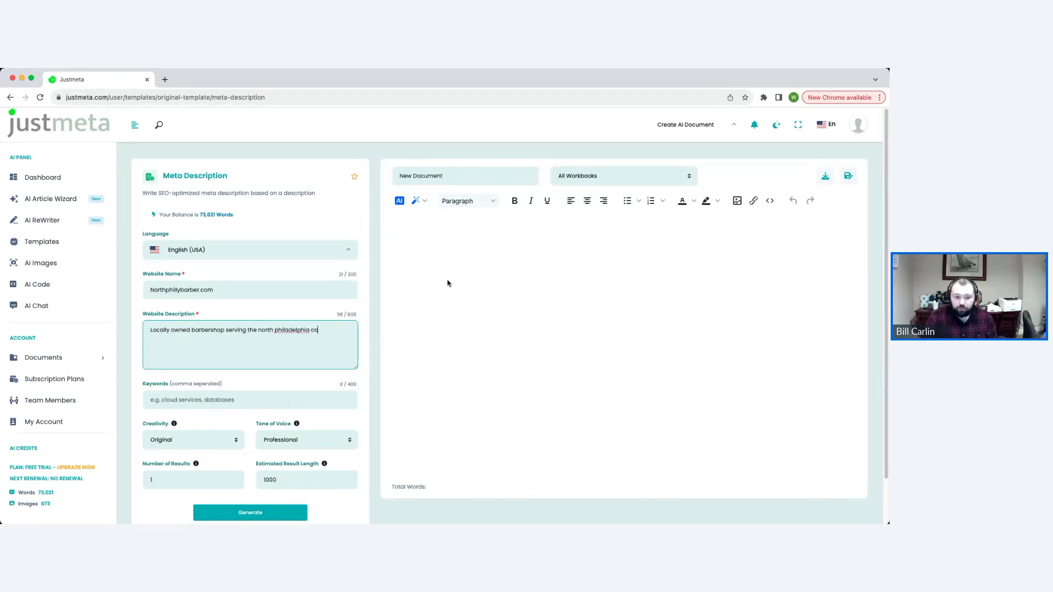
type("mmunity for over ")
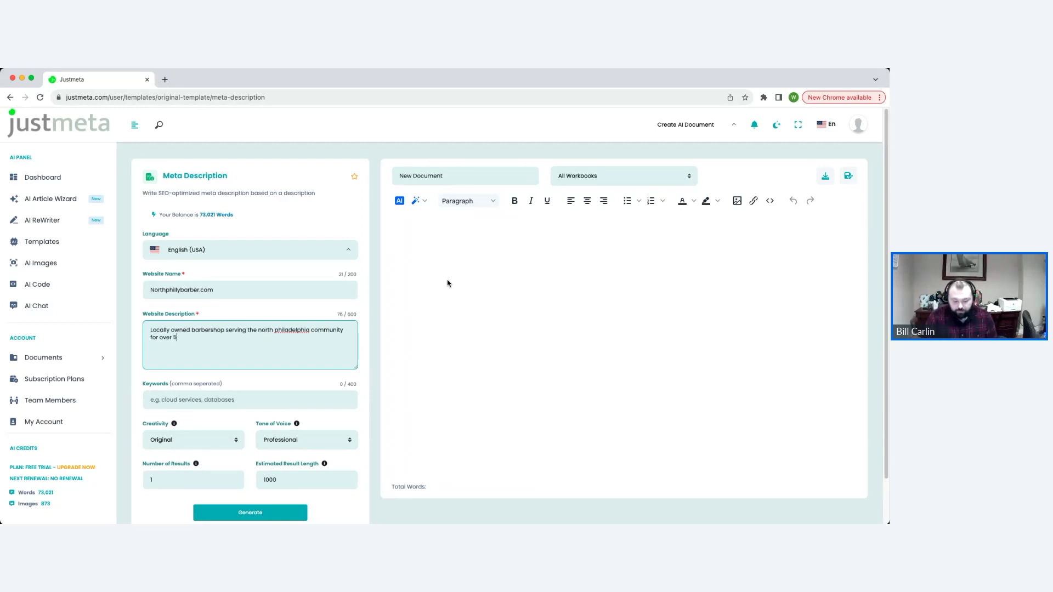
type("50 yea")
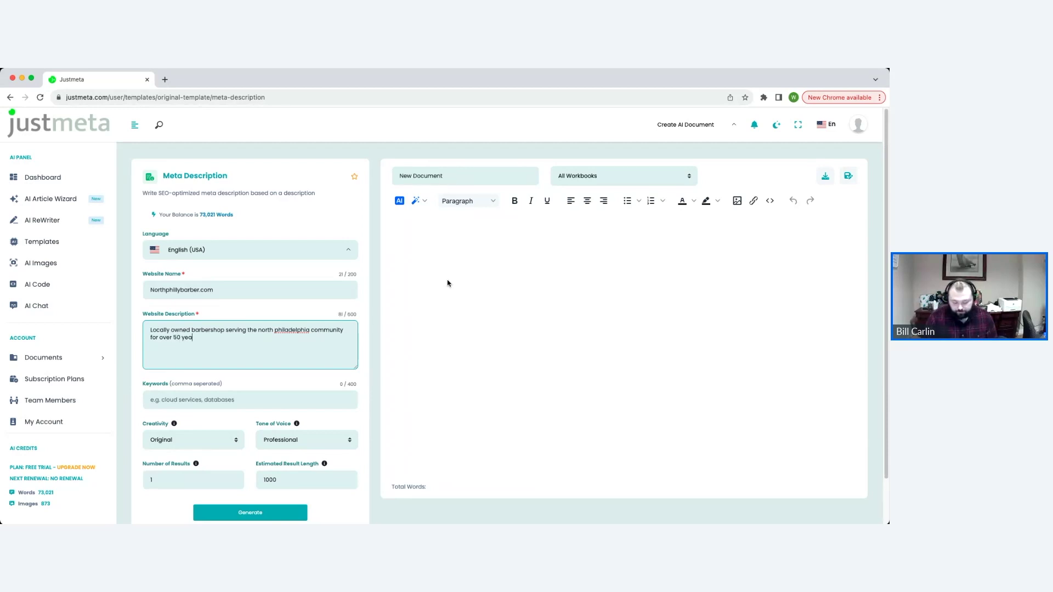
type("rs. Cheack")
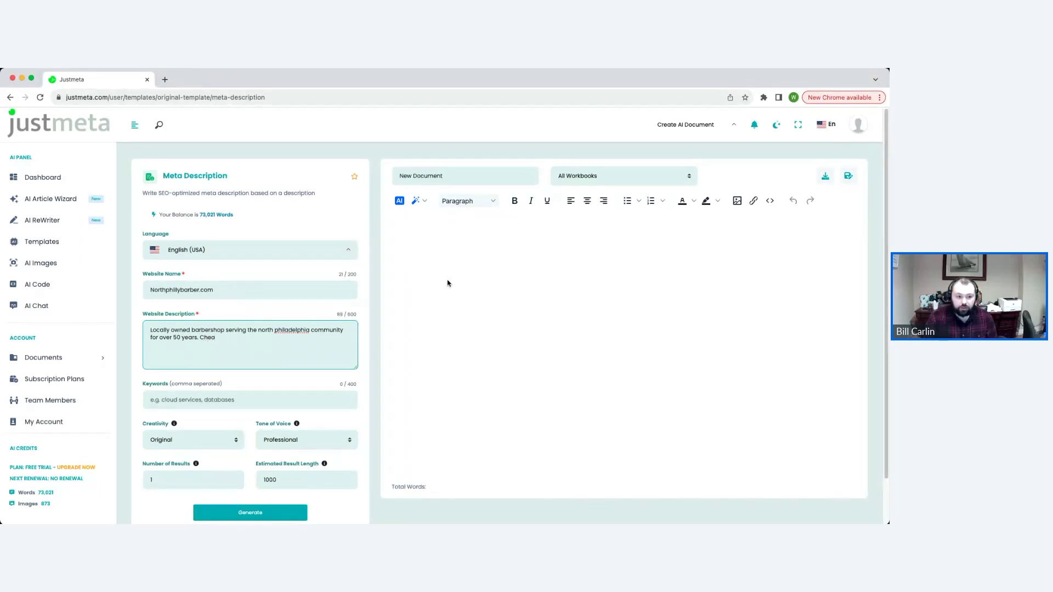
key("BackSpace")
key("BackSpace")
type("ck out")
type(" special")
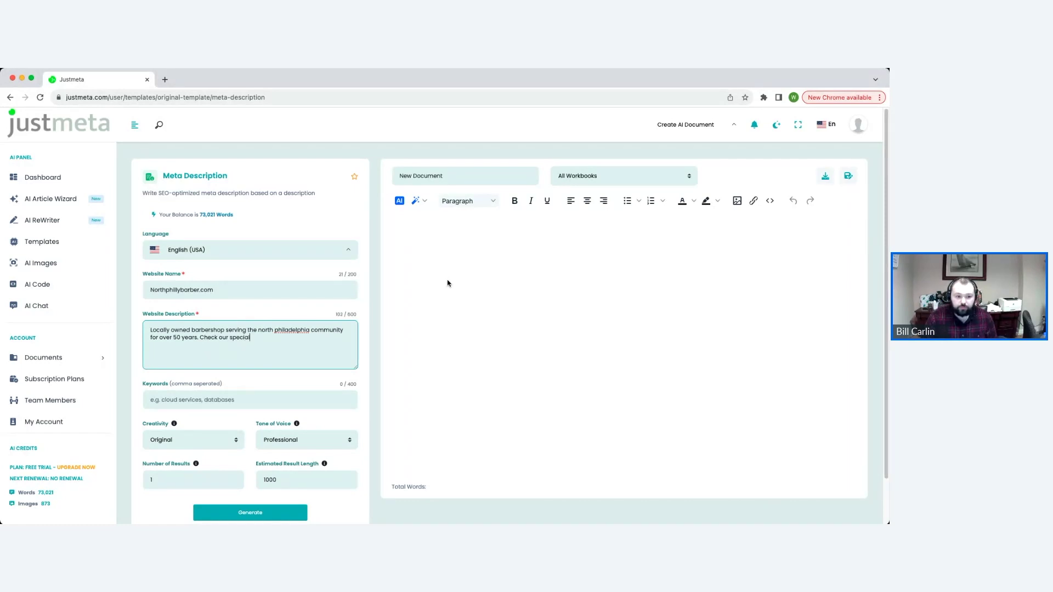
type("s and sch")
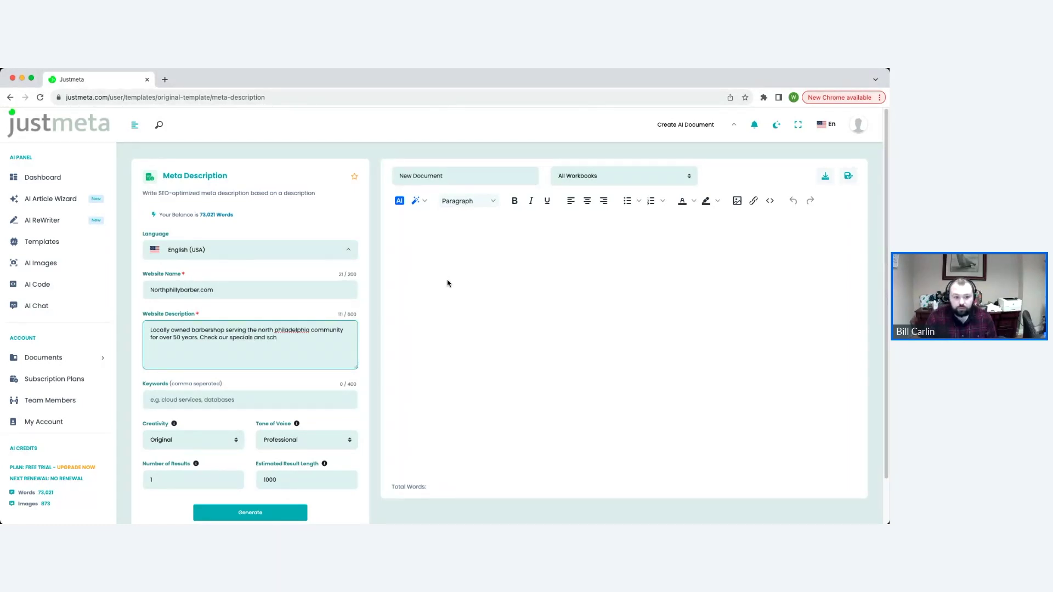
type("edule your ")
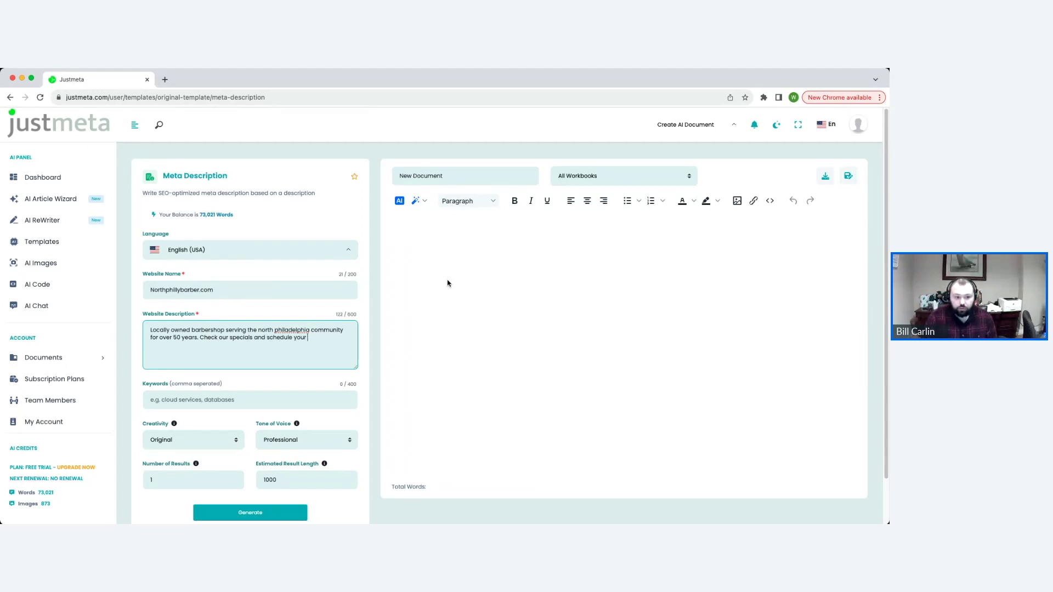
type("appoint")
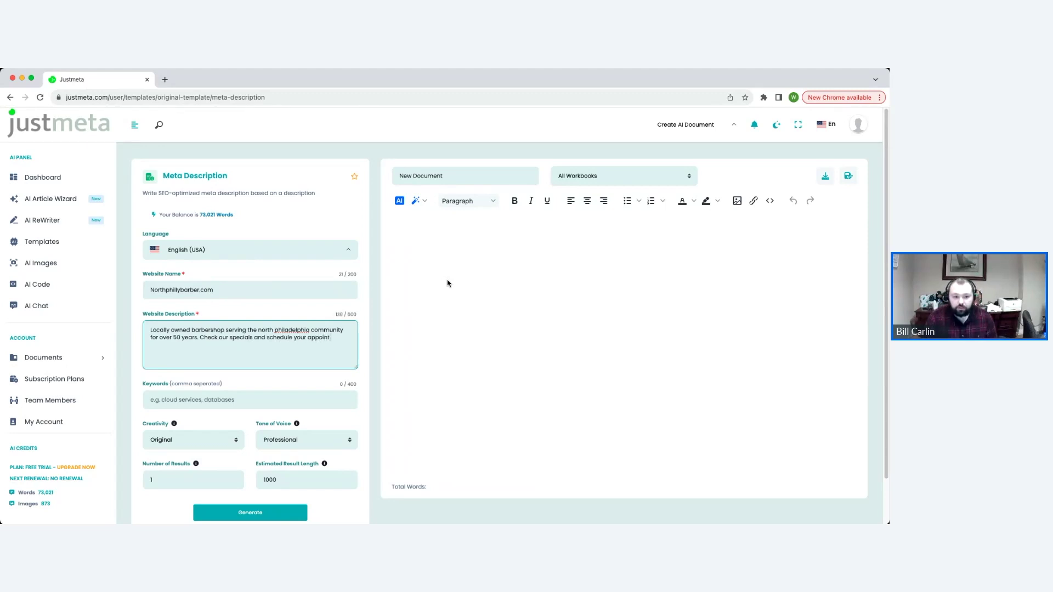
type("ment today!")
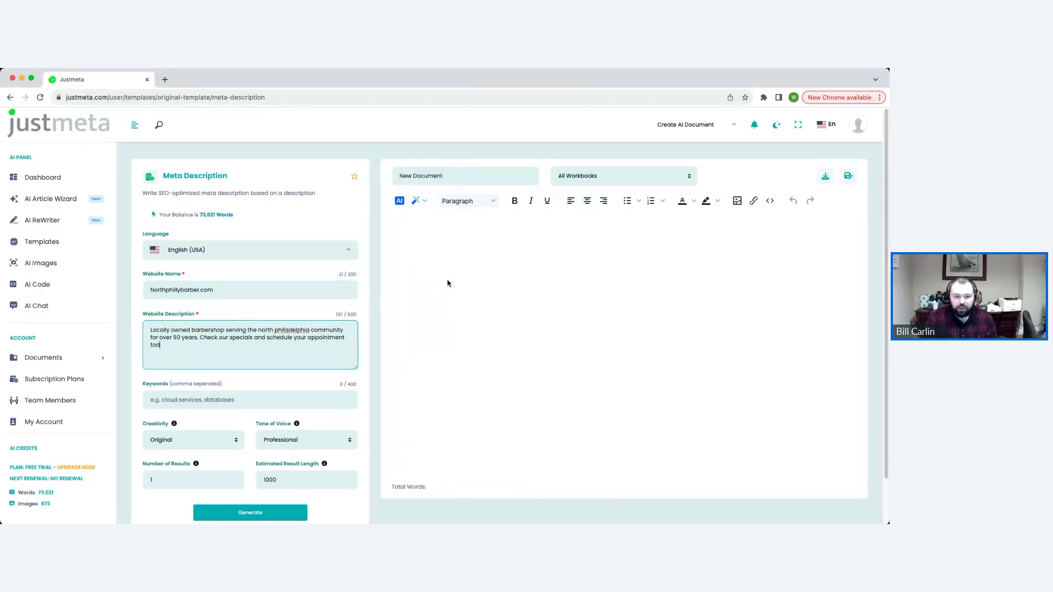
Enter the keywords "barber, north philadelphia"
left_click(211, 396)
type("barbe")
type("r, nothr")
key("BackSpace")
key("BackSpace")
type("rth phila")
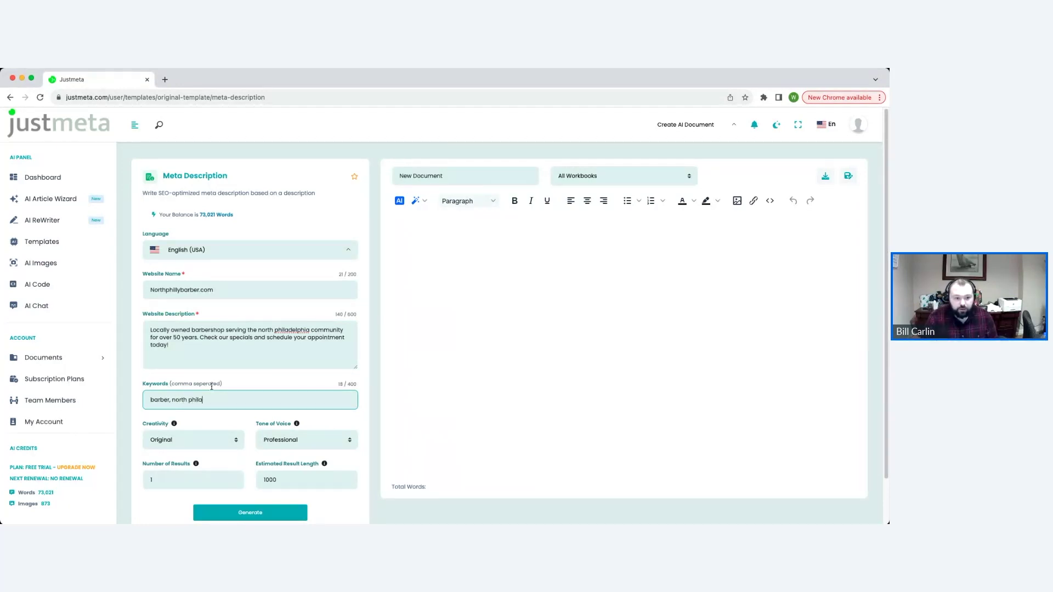
type("delphia")
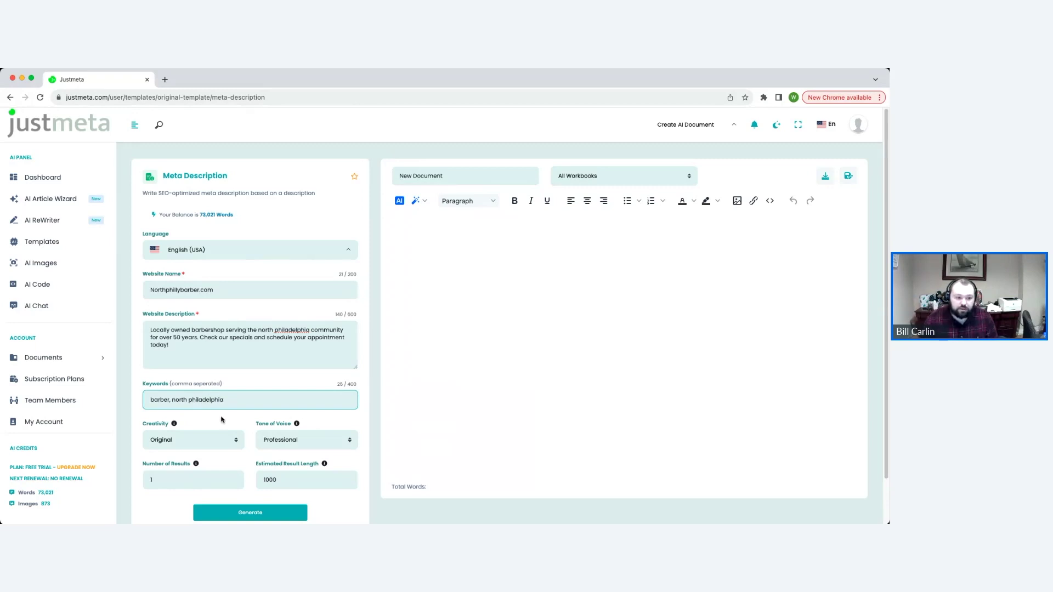
Change the spelling of the city to "philladelphia" in both the keywords and the website description
left_click(199, 401)
type("ll")
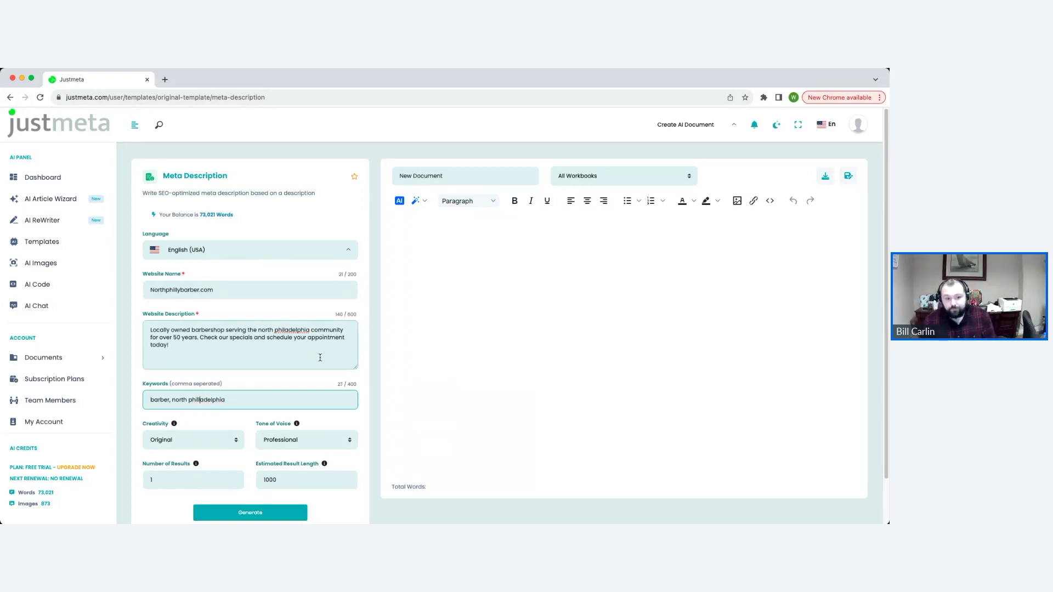
left_click(286, 330)
type("l")
Add "haircut" to the end of the keyword list, followed by a comma
left_click(254, 405)
type(", hair")
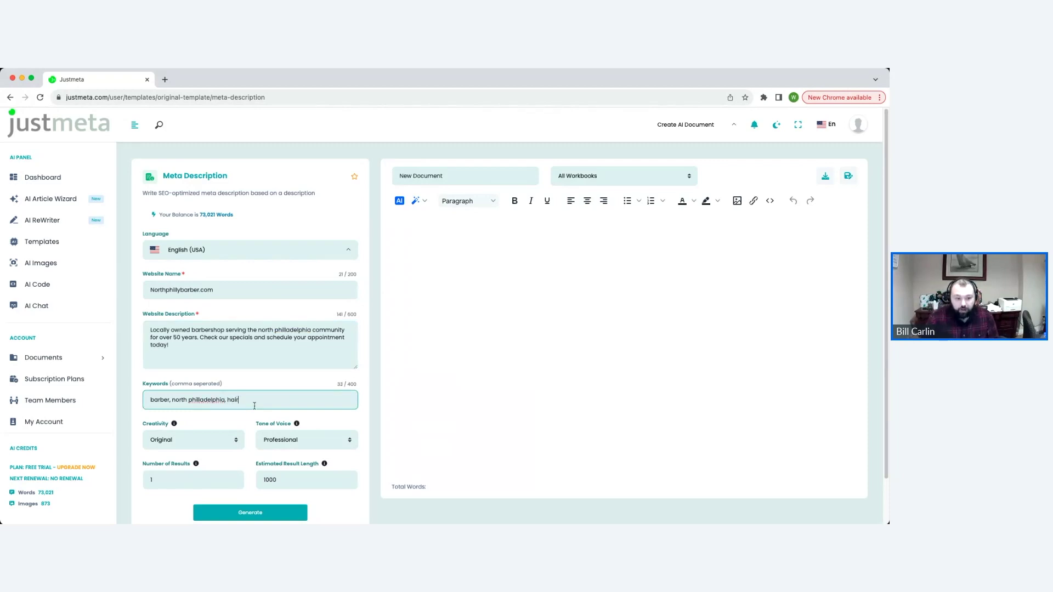
type("cut")
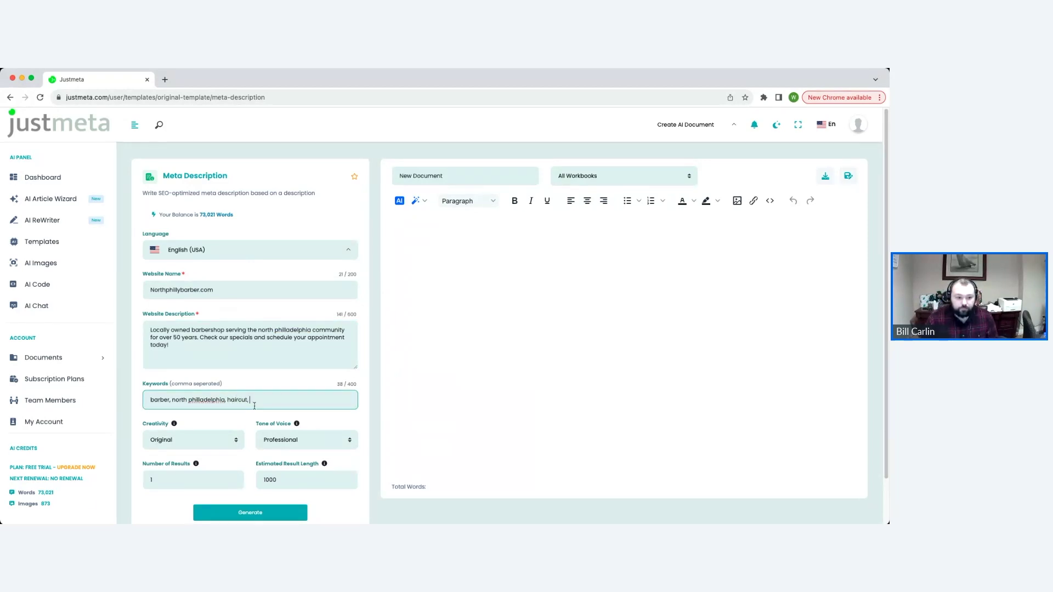
type(",")
Correct the misspelled city in the keywords to "Philadelphia" and add the keyword "appointment"
double_click(206, 400)
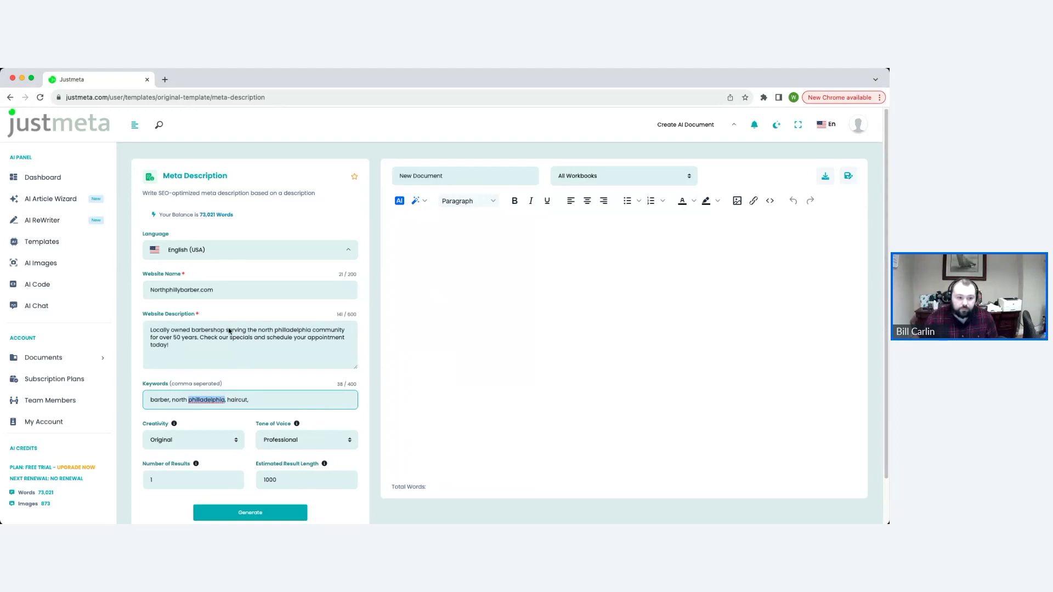
type("Philadelphia")
left_click(266, 397)
type("appointment")
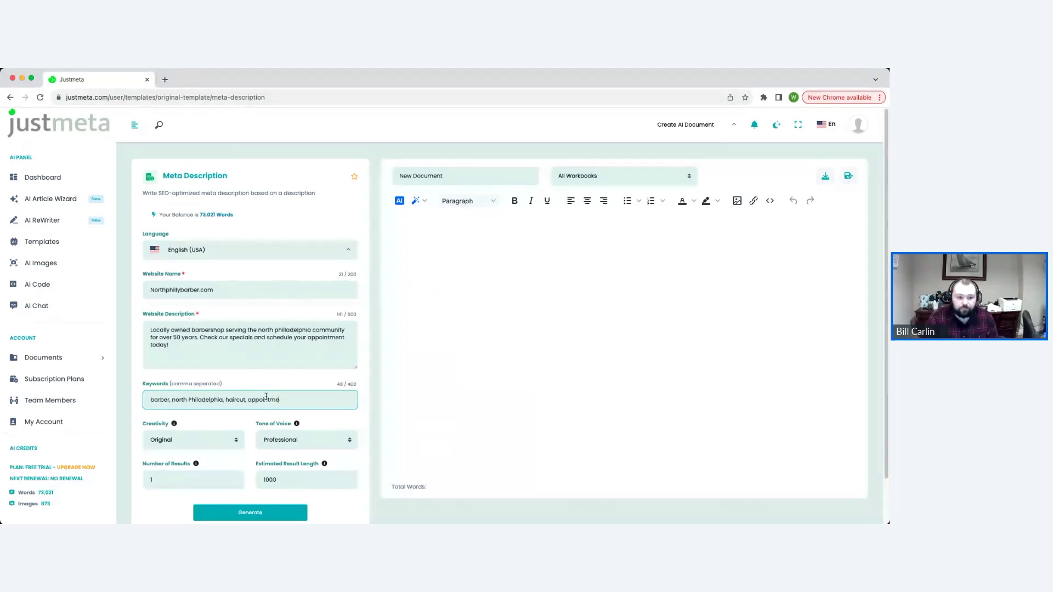
Correct the city's spelling to "philadelphia" in the website description and add "deals, promotions" to the keywords
left_click(284, 329)
key("BackSpace")
left_click(301, 405)
type(", ")
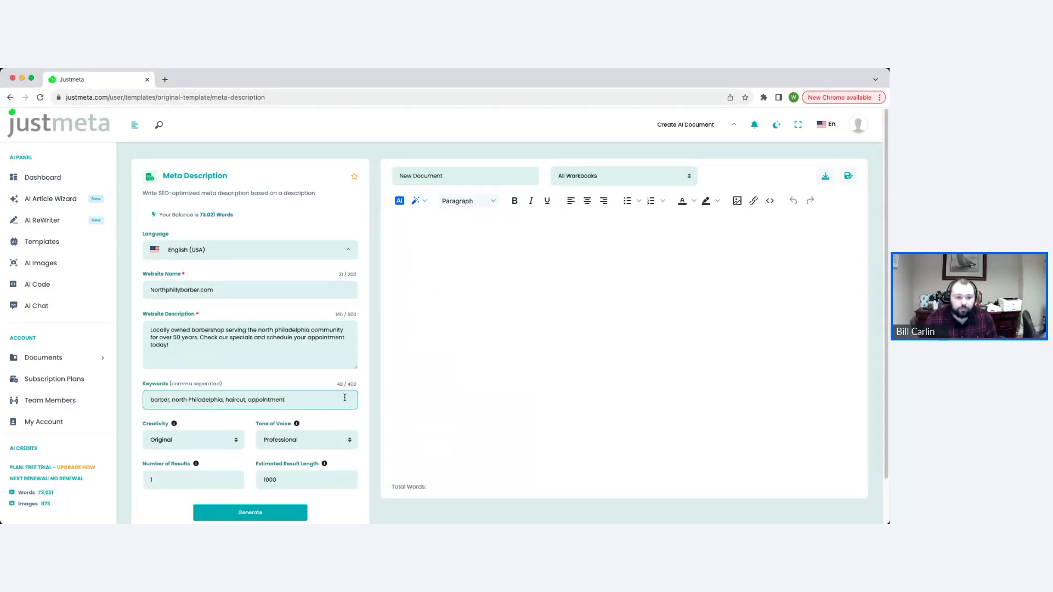
type("de")
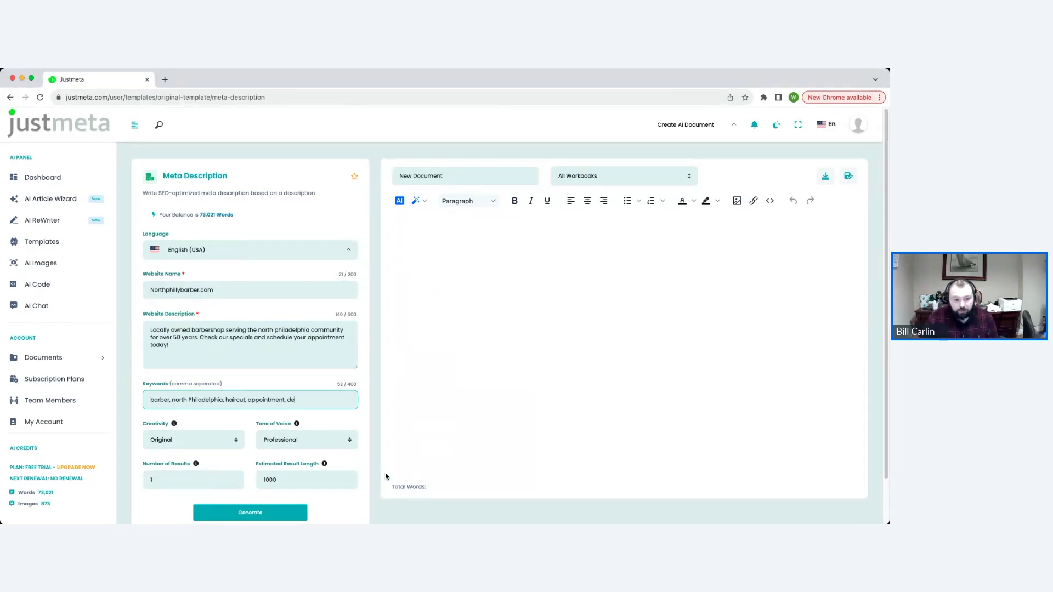
type("als, promotions")
Generate the meta description with creativity set to Creative and a Friendly tone of voice
left_click(210, 441)
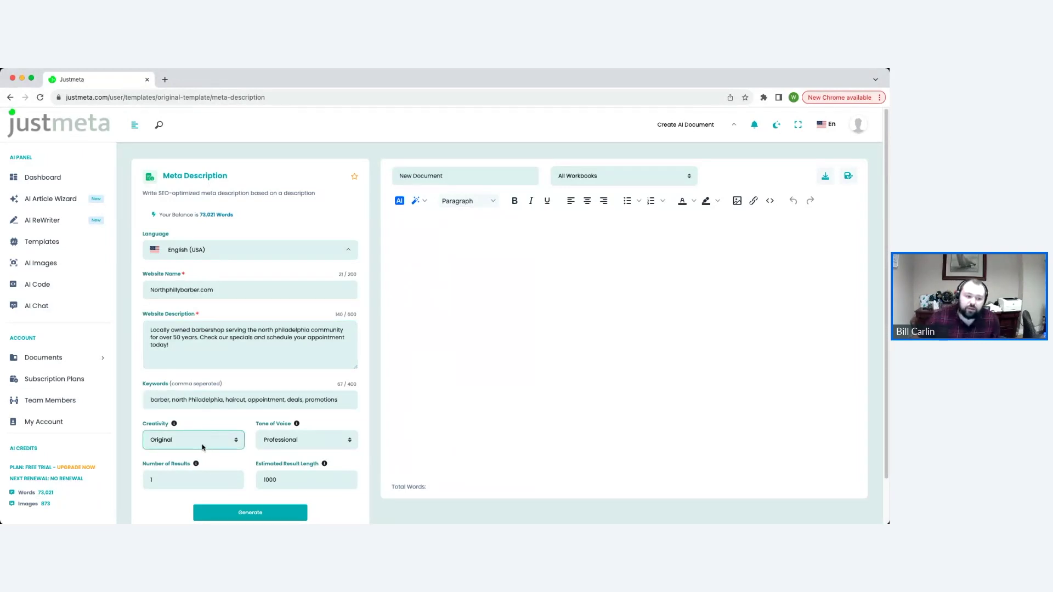
left_click(298, 444)
left_click(307, 442)
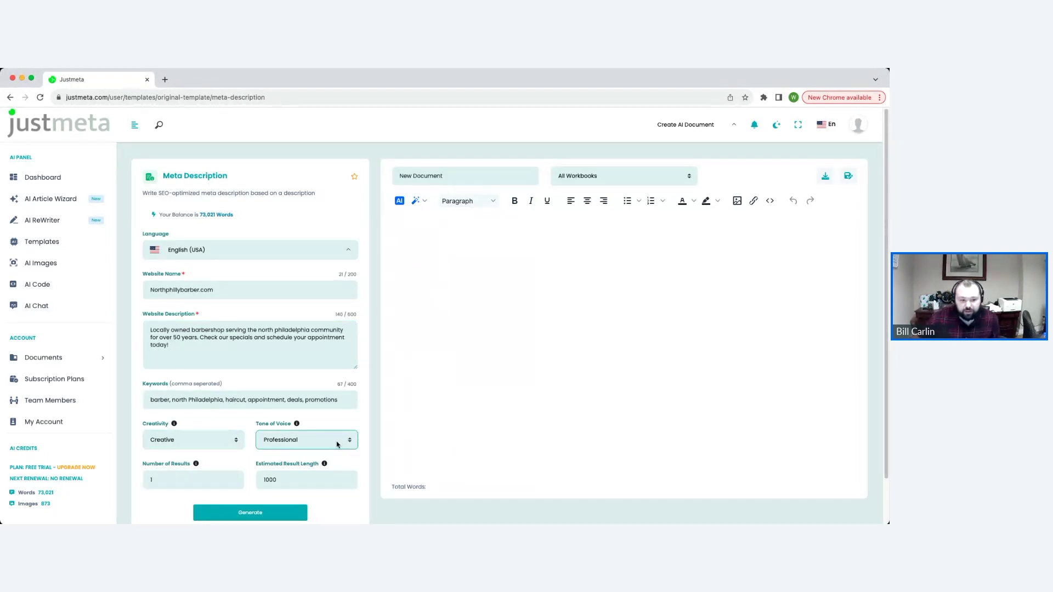
left_click(285, 444)
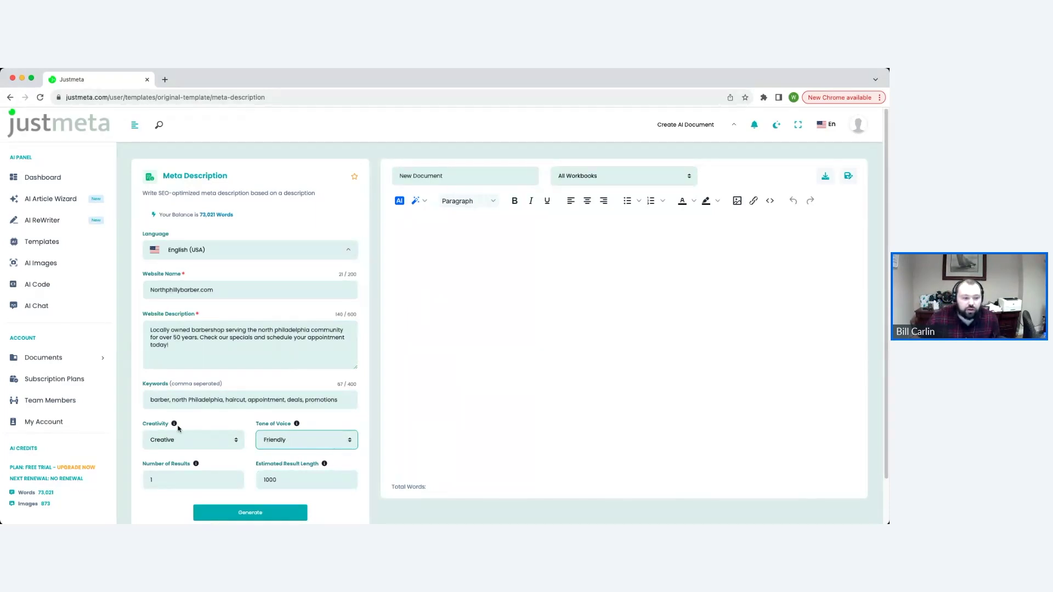
scroll(253, 438, "down", 1)
left_click(287, 518)
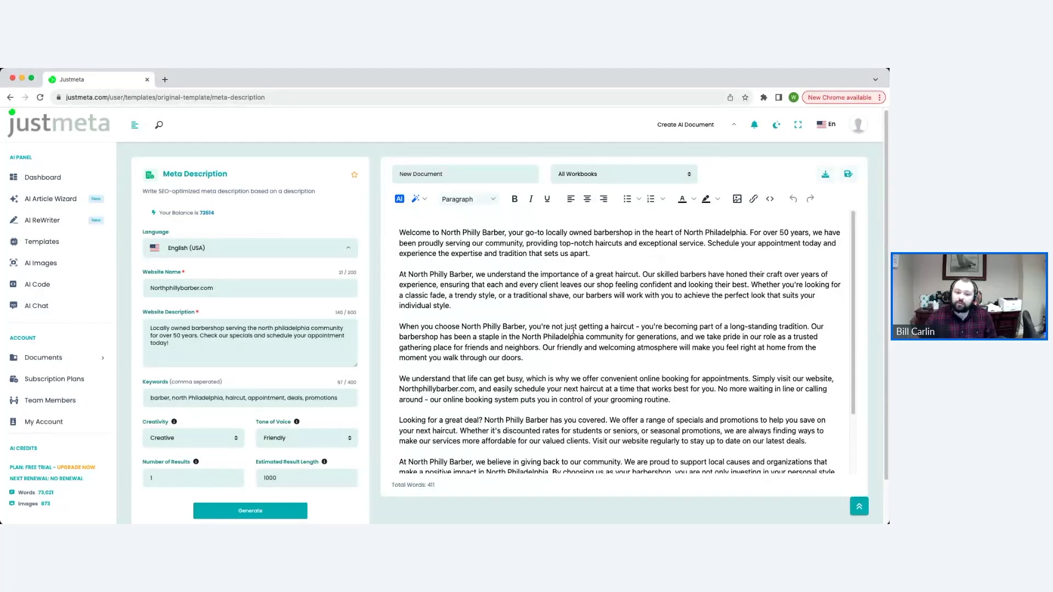
Read through the generated barbershop text from the opening paragraph to the closing one
scroll(573, 332, "down", 3)
scroll(480, 256, "up", 3)
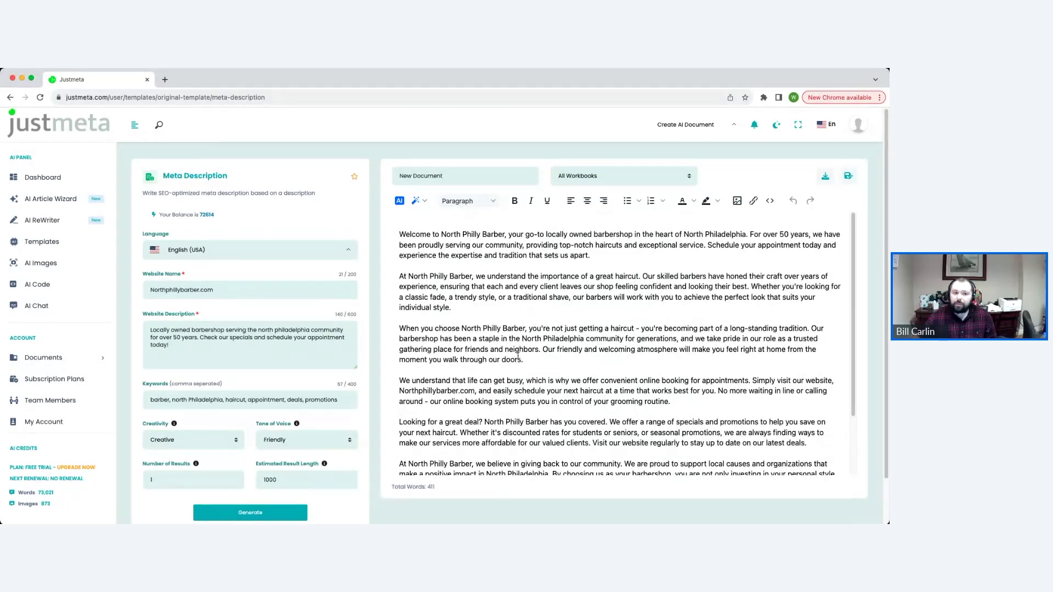
scroll(573, 351, "down", 4)
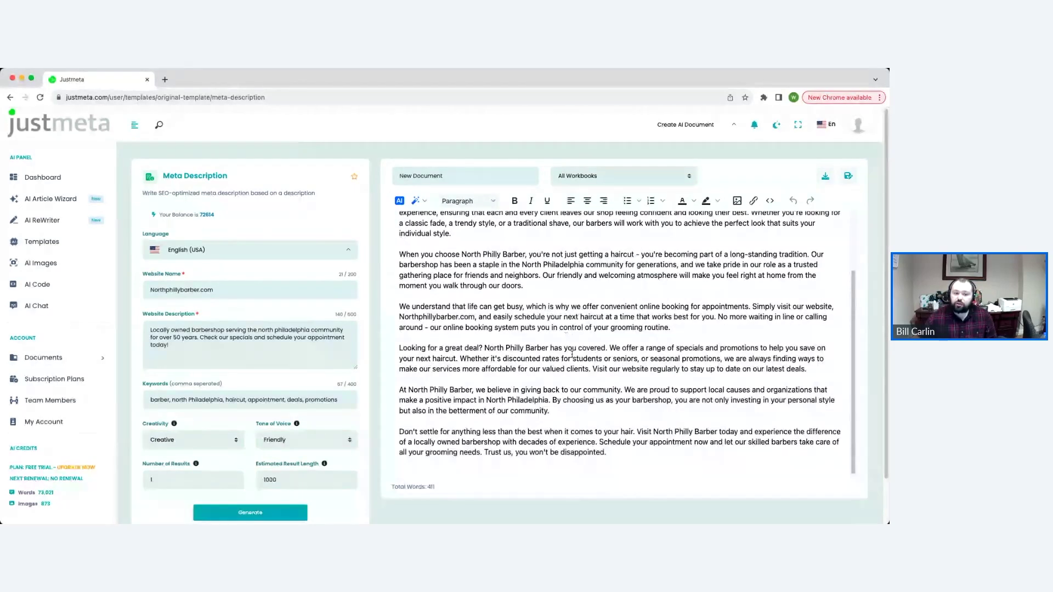
scroll(559, 352, "up", 5)
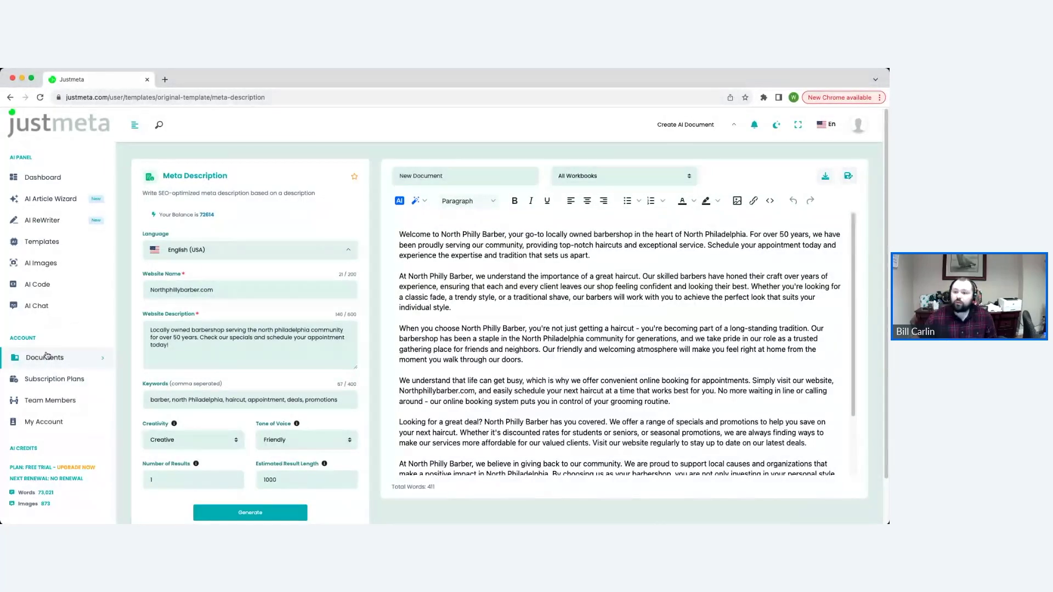
scroll(595, 405, "down", 3)
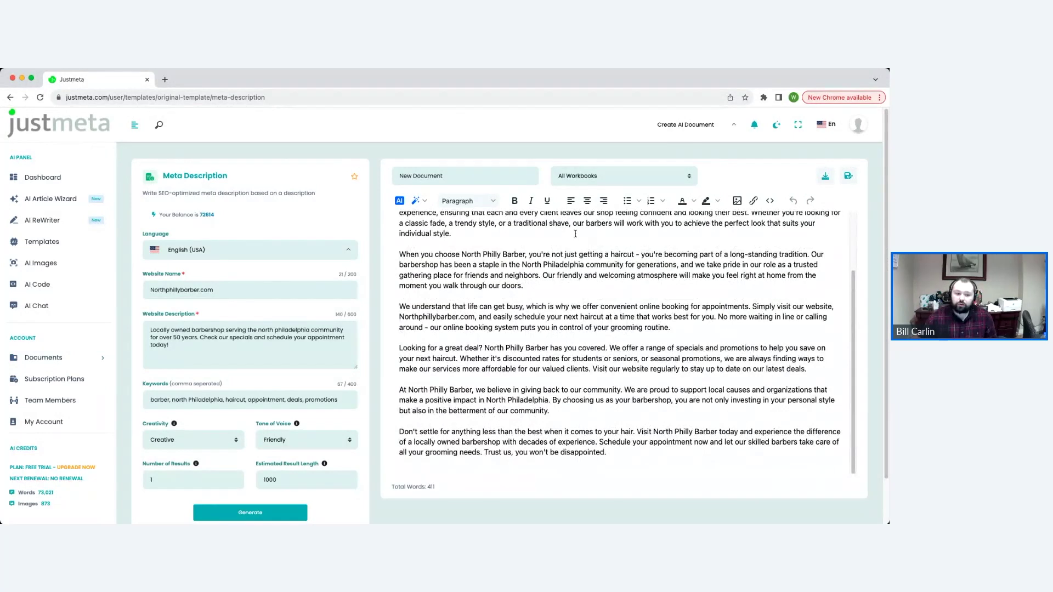
left_click(183, 442)
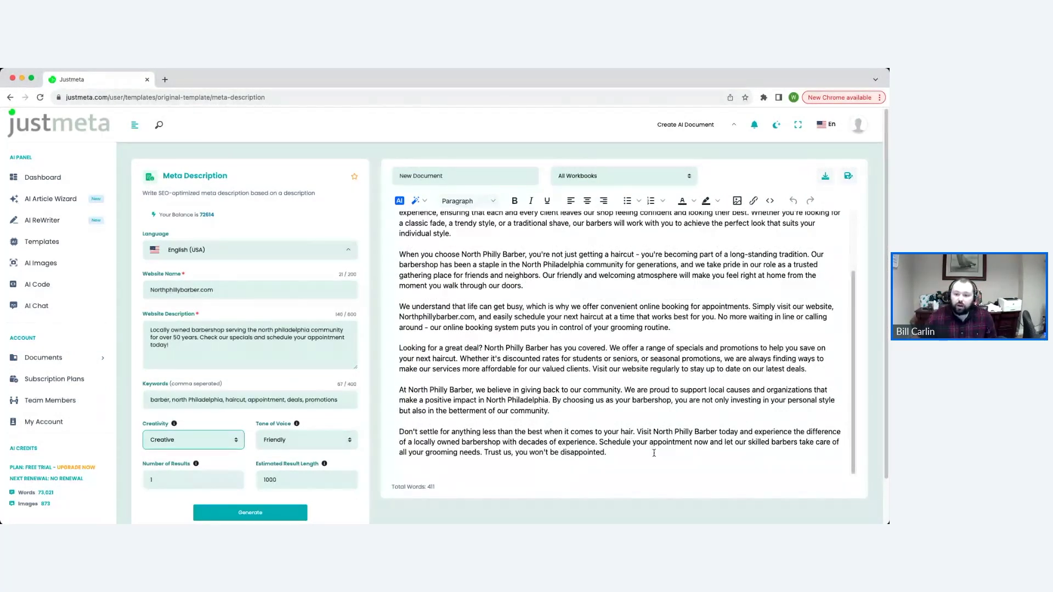
Select the whole generated text and view the AI quick actions offered for it, without applying any
left_click_drag(647, 458, 417, 264)
right_click(464, 244)
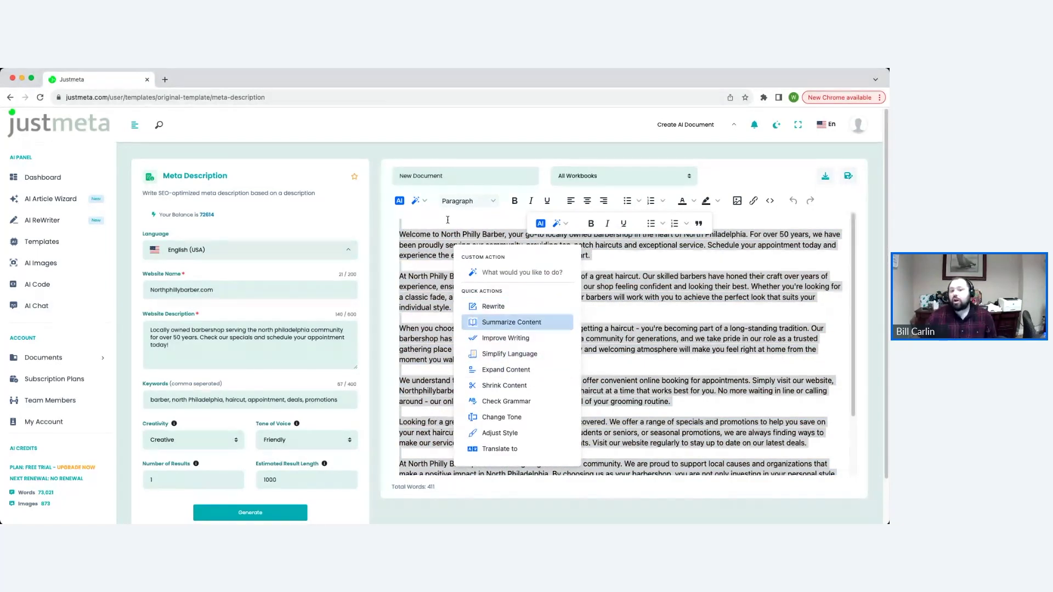
left_click(414, 193)
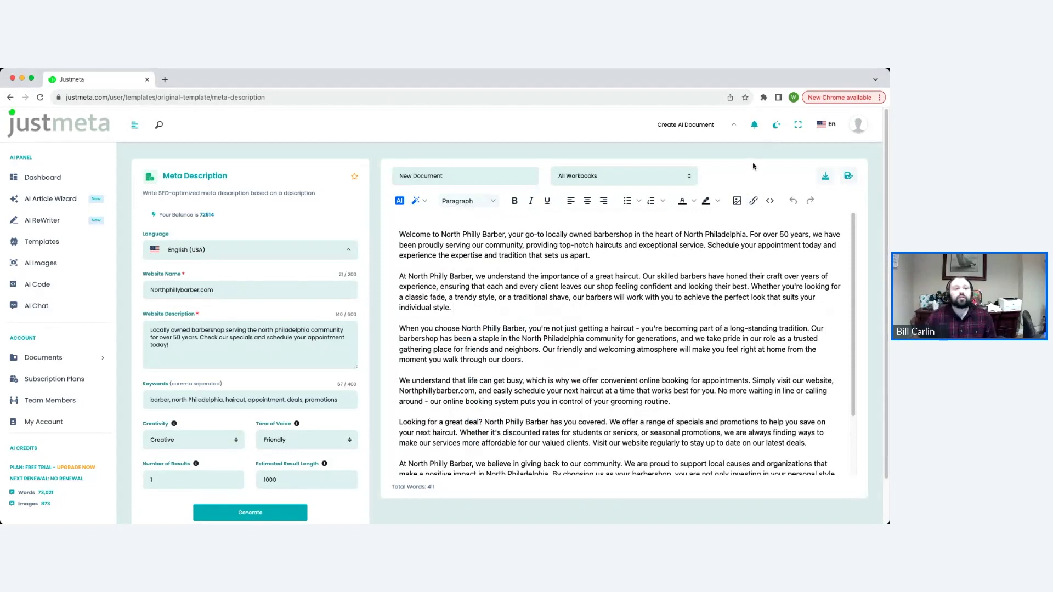